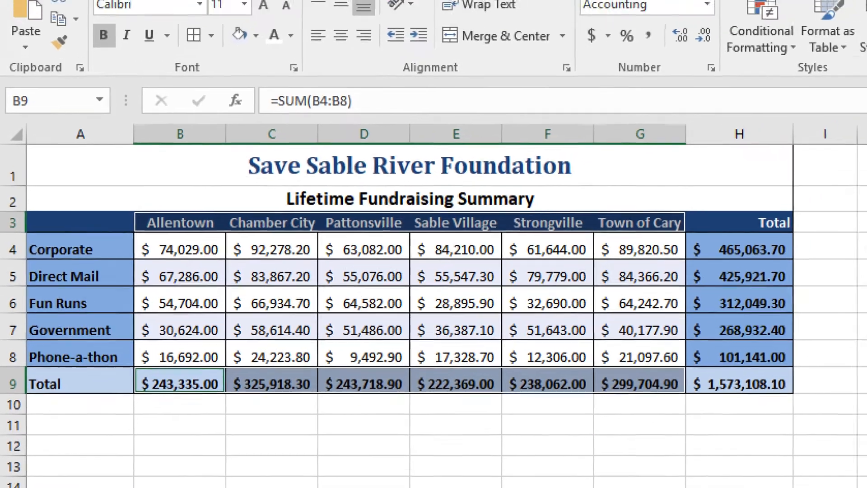
Step: Insert a 2-D clustered column chart from the selected city names and totals, and place it below the table
left_click(144, 42)
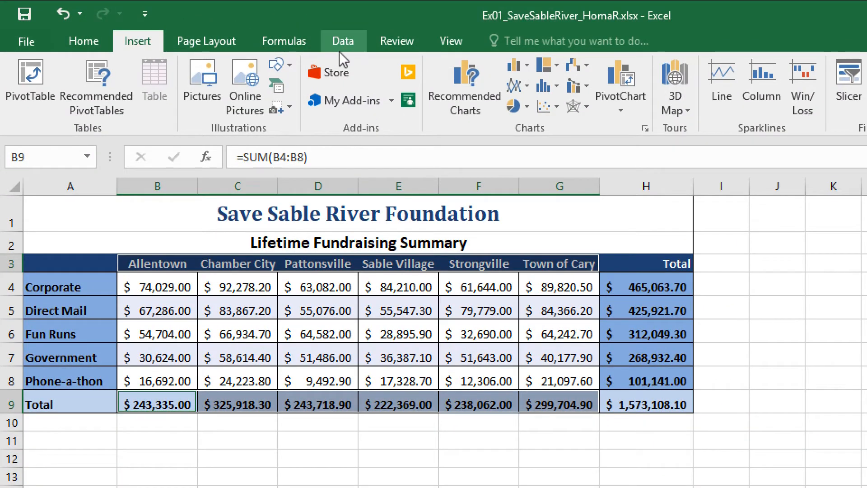
left_click(526, 65)
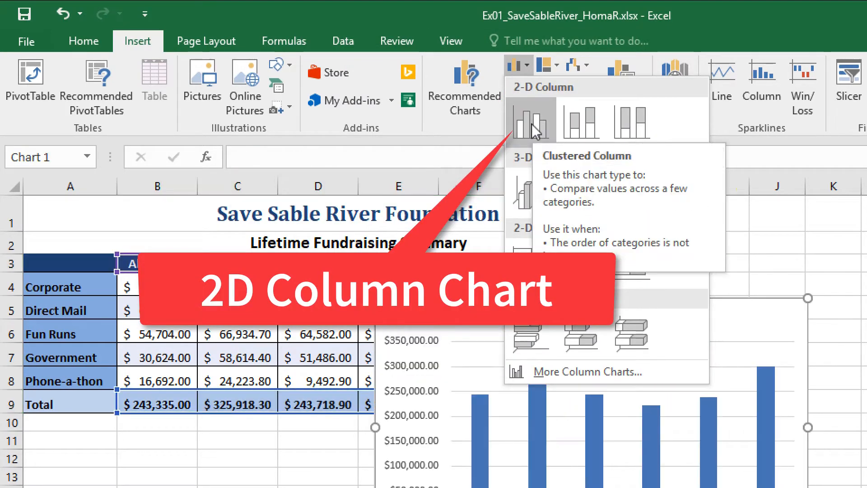
left_click(534, 131)
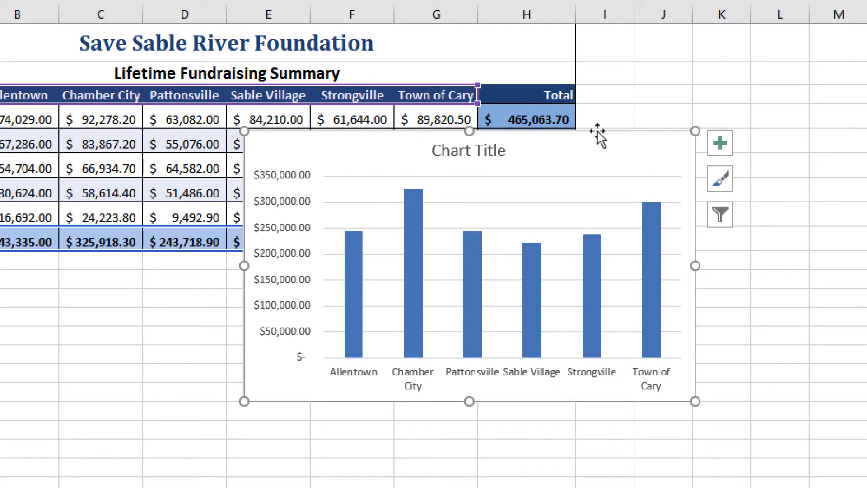
left_click_drag(597, 134, 321, 269)
scroll(561, 294, "down", 4)
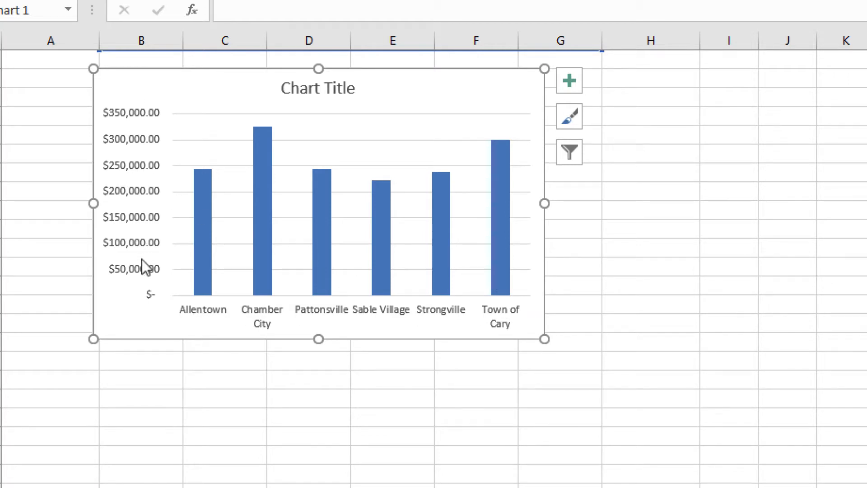
scroll(344, 303, "up", 2)
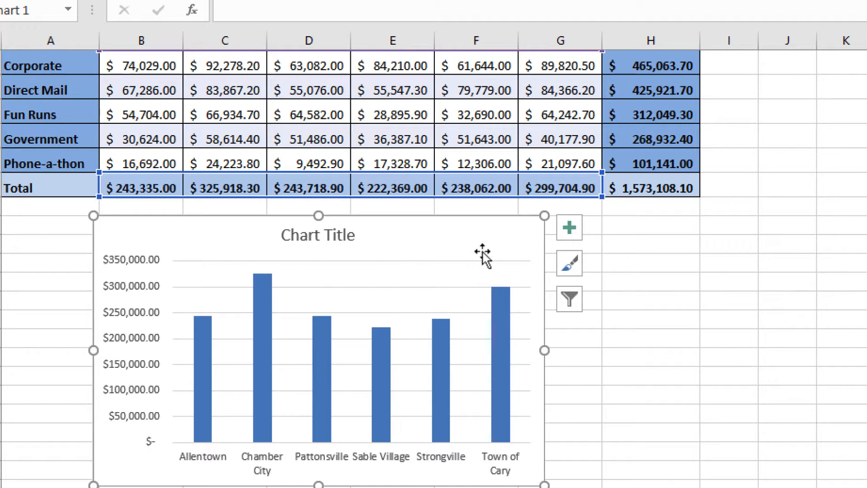
Step: Apply the chart style with the dark gray background and beveled blue columns
left_click(569, 263)
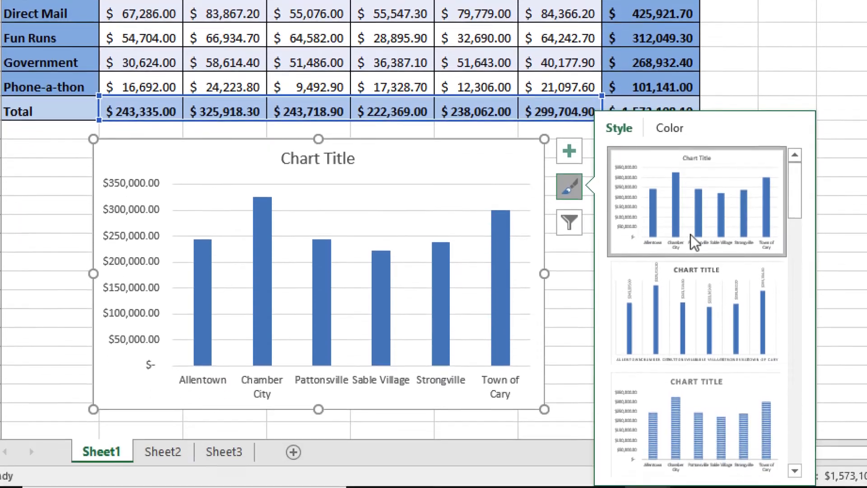
scroll(690, 316, "down", 3)
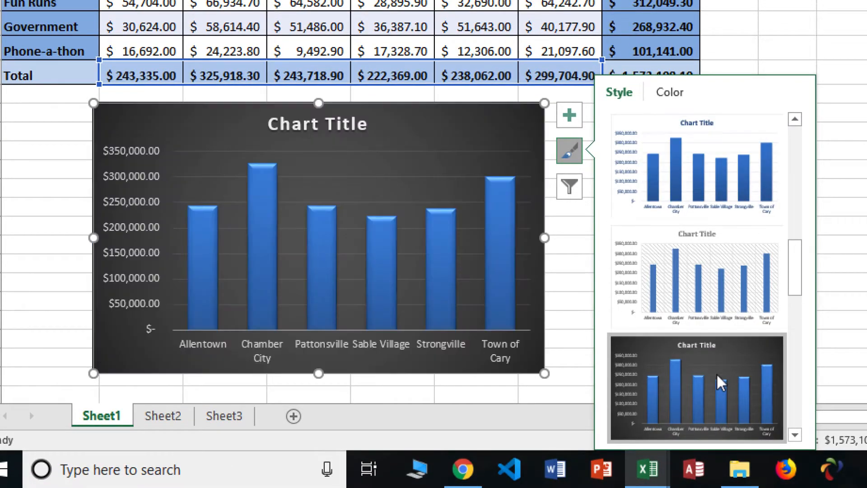
left_click(717, 375)
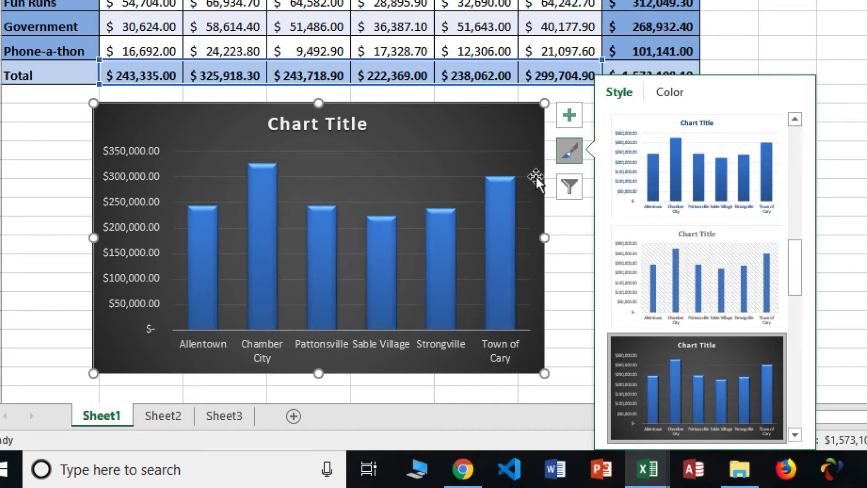
Step: Replace the chart's placeholder title with "Fundraising Totals By City"
left_click(344, 122)
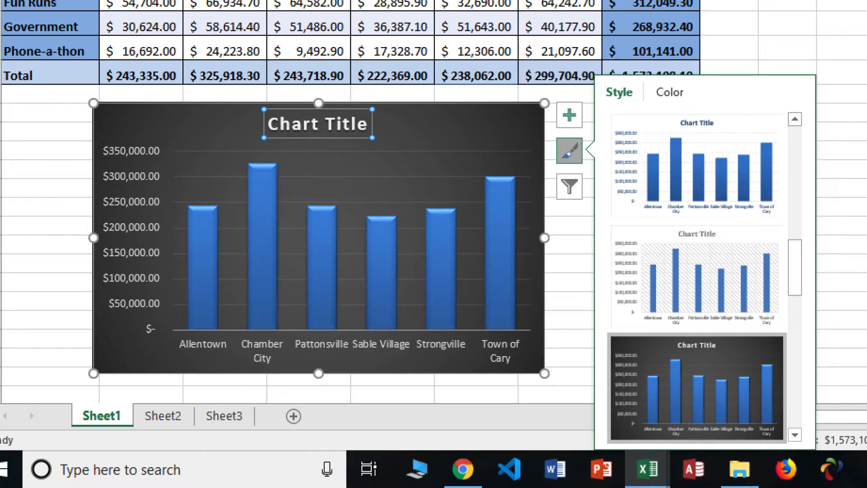
left_click(569, 151)
left_click(863, 113)
left_click(358, 124)
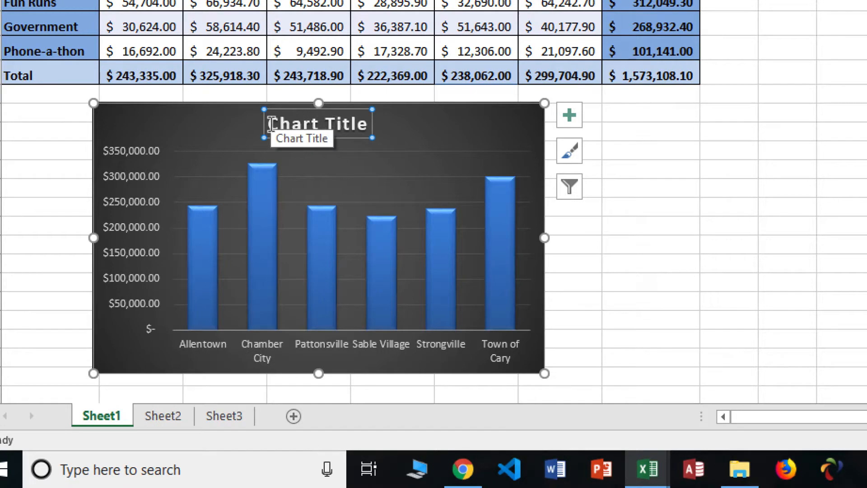
left_click_drag(270, 122, 361, 119)
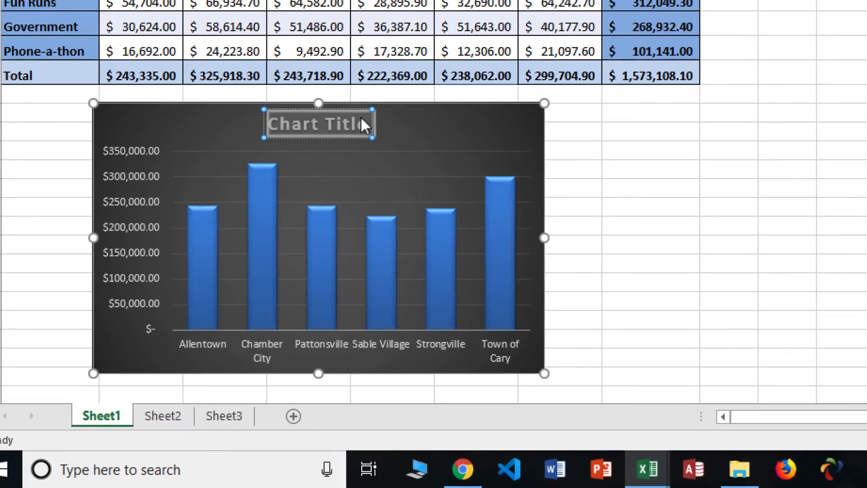
type("Fundrai")
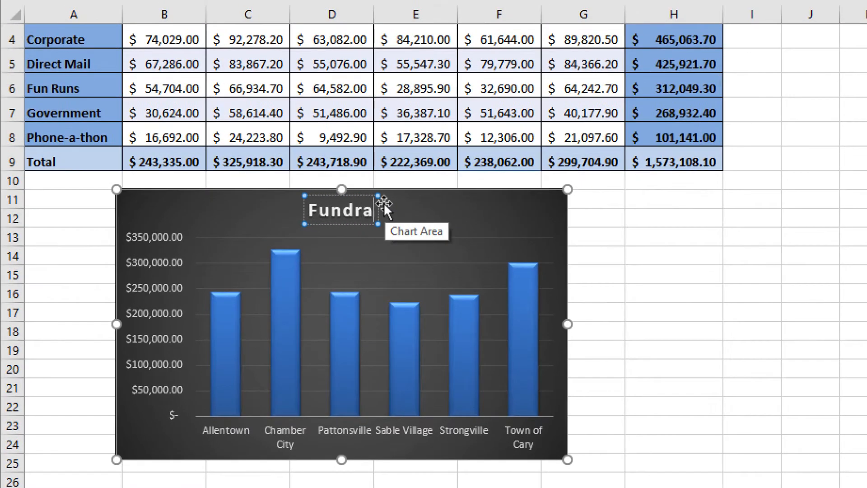
type("sing Totals By City")
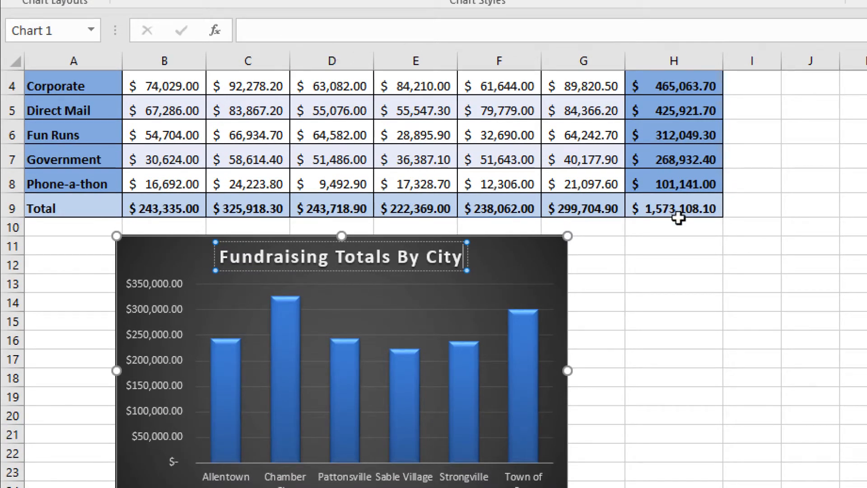
Step: Show data labels on the chart's columns, leaving axis titles turned off
left_click(532, 296)
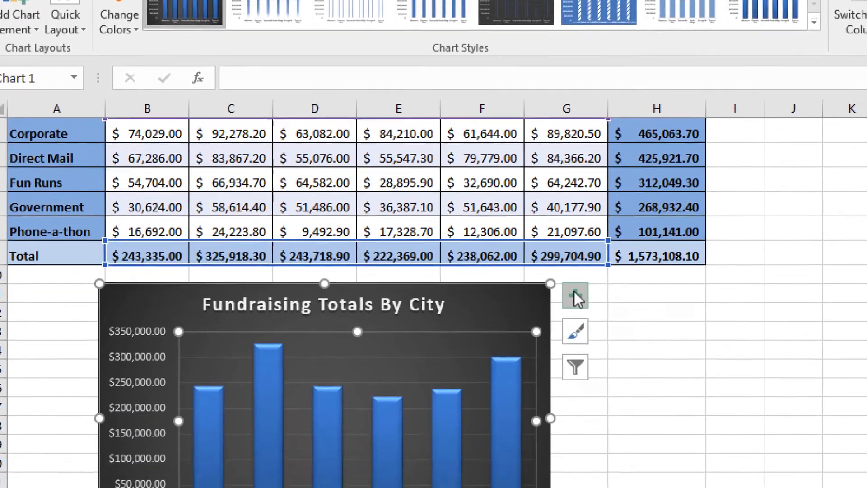
left_click(591, 368)
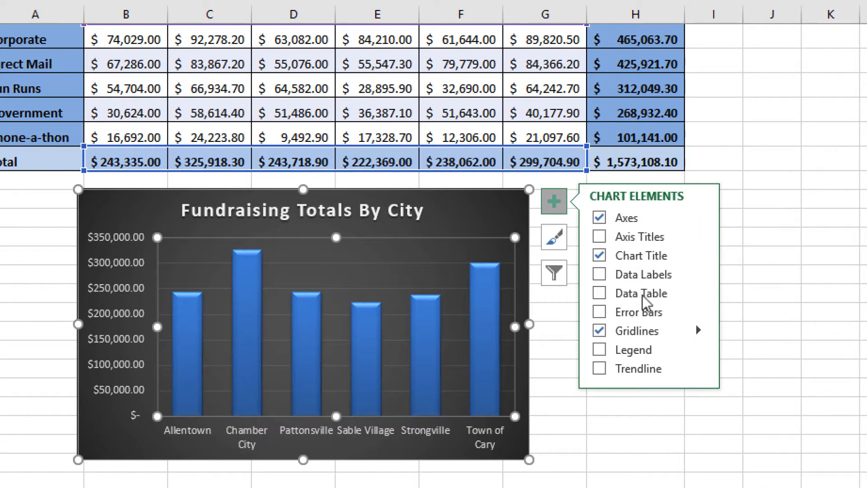
left_click(600, 272)
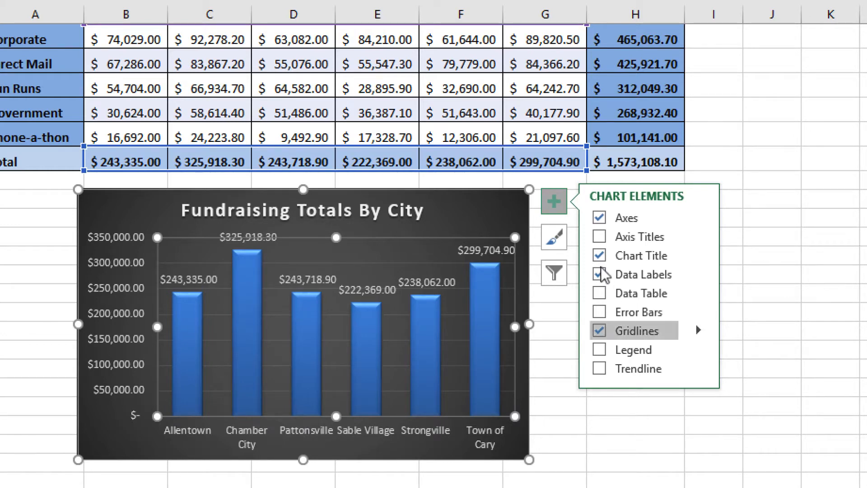
left_click(597, 237)
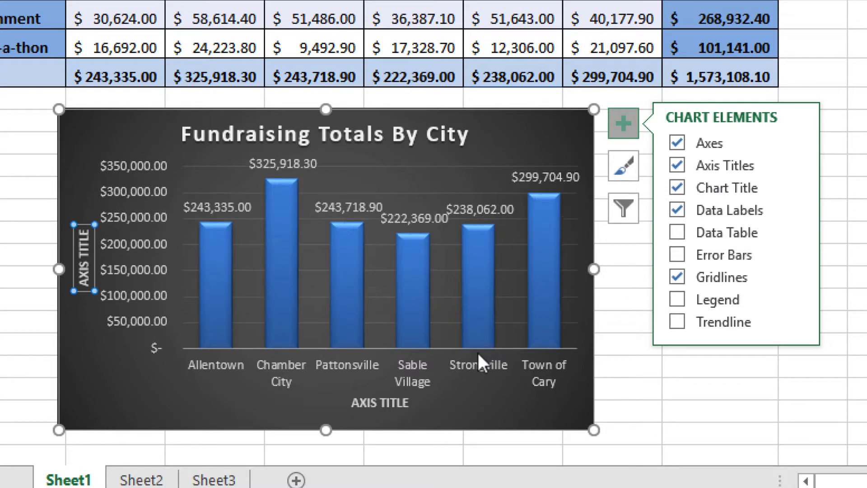
left_click(676, 167)
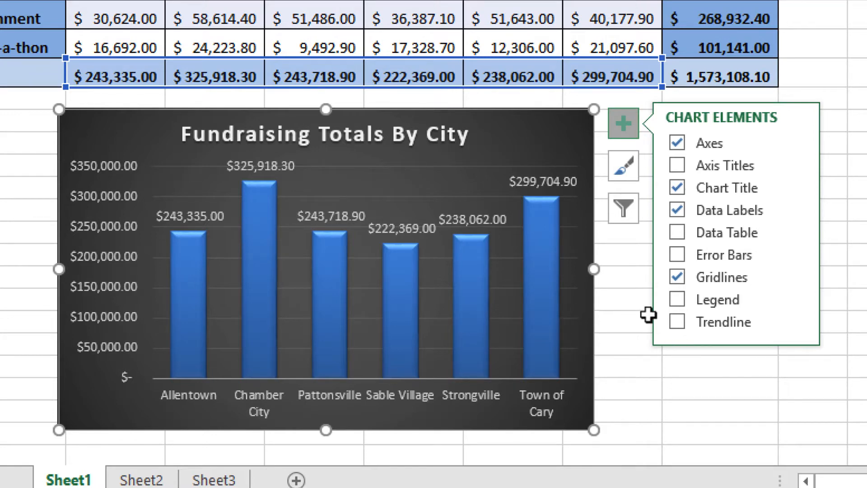
Step: Set the font color of all the column chart's data labels to standard yellow
left_click(487, 214)
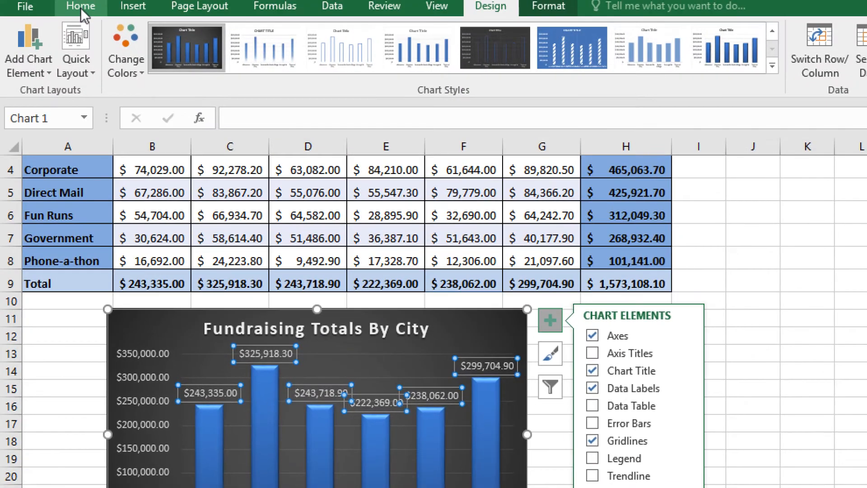
left_click(82, 7)
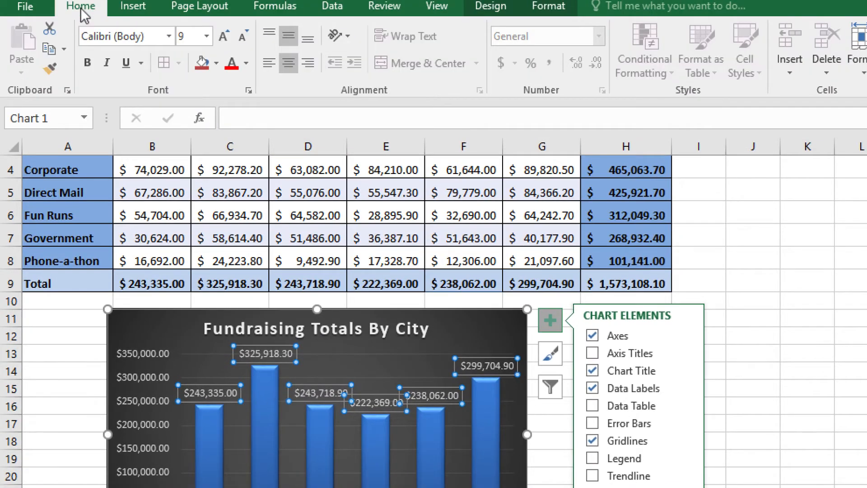
left_click(246, 64)
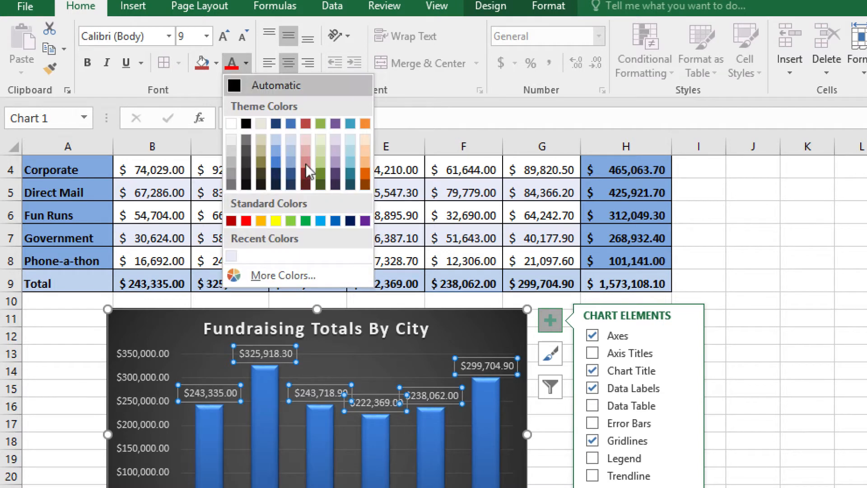
left_click(276, 219)
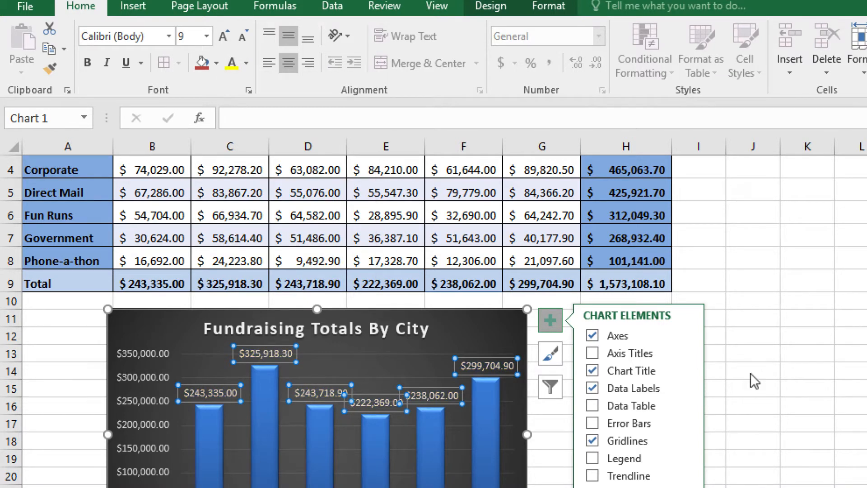
left_click(766, 384)
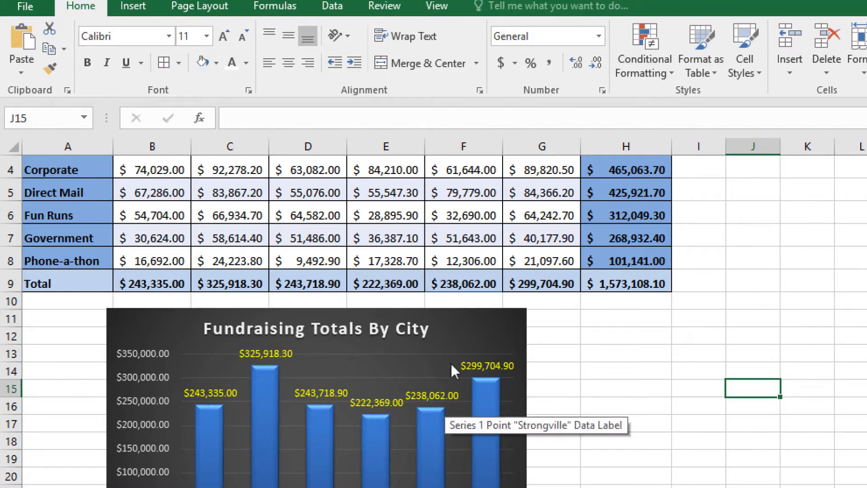
Step: Set the chart title's font color to the green theme color
left_click(408, 329)
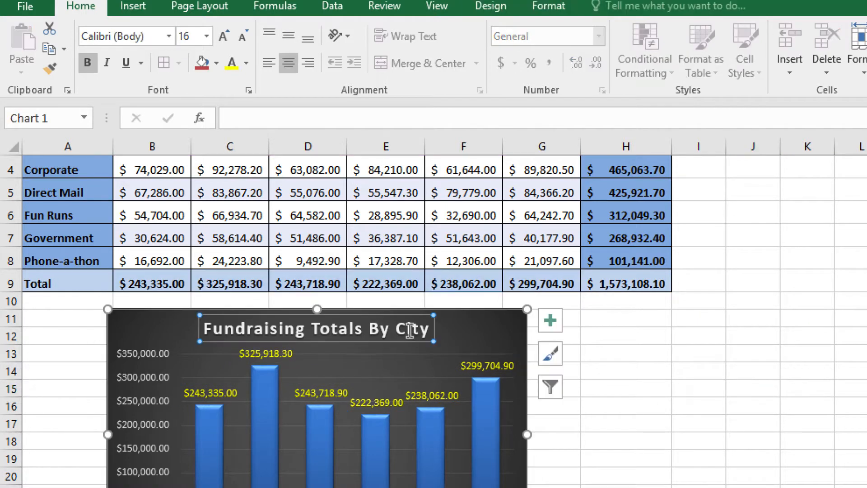
left_click(246, 63)
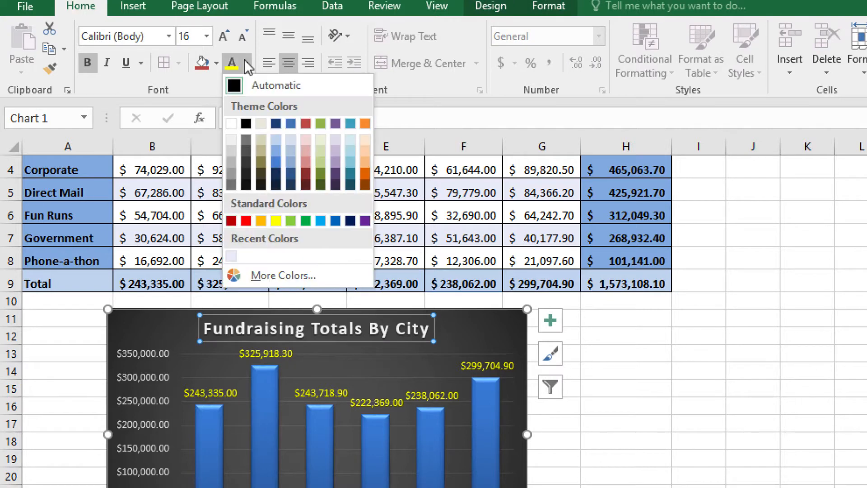
left_click(260, 218)
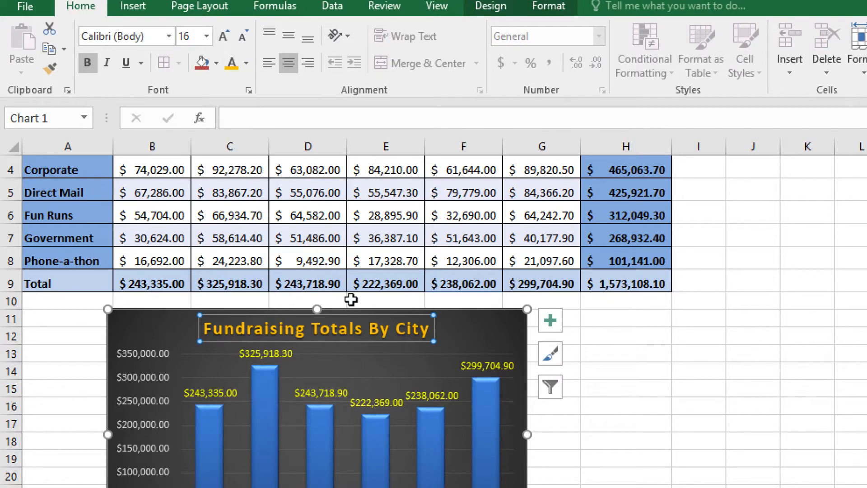
left_click(246, 64)
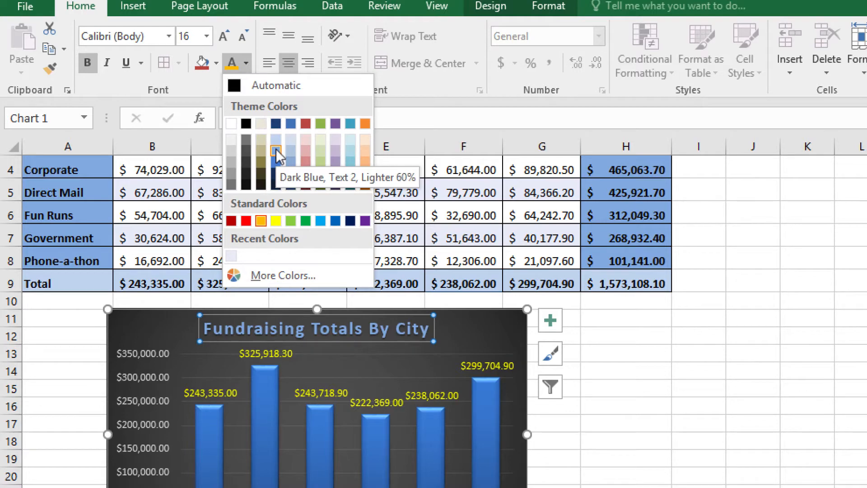
left_click(321, 121)
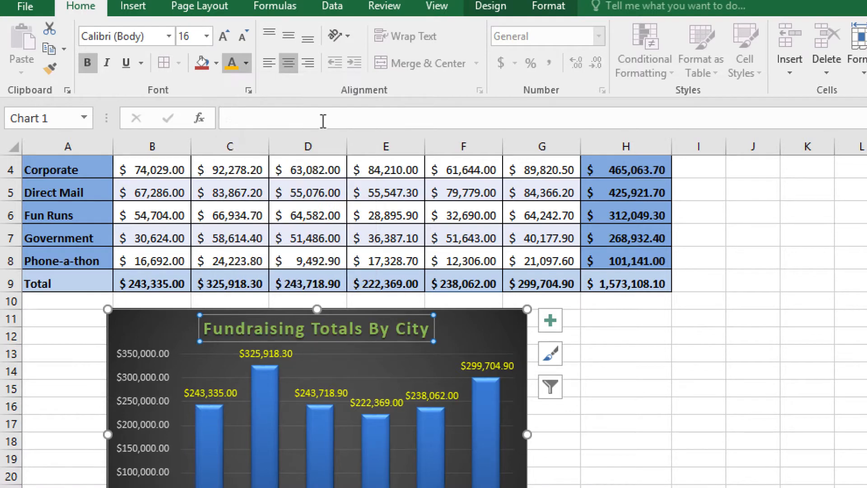
left_click(607, 422)
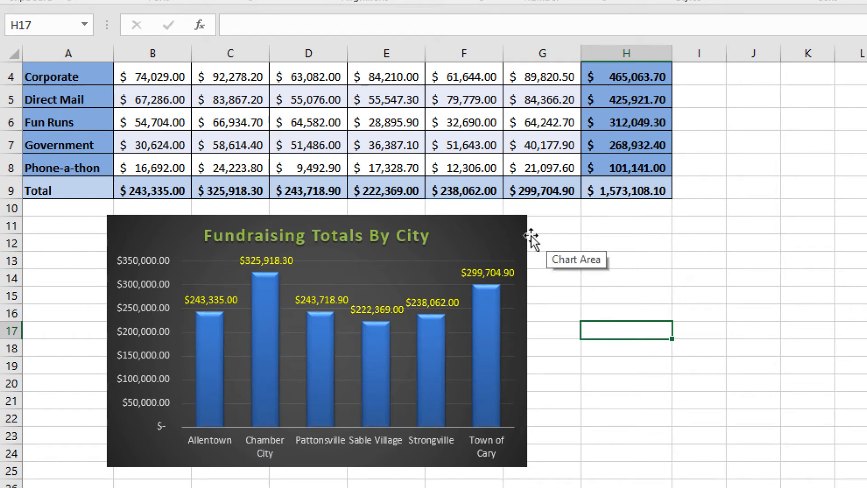
Step: Align the chart with the left edge of column A below the table and resize it to about rows 11 to 24
left_click(421, 238)
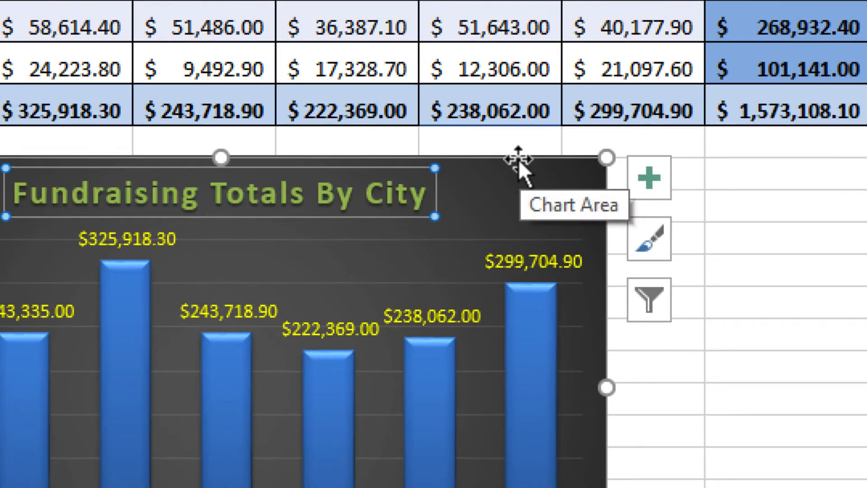
left_click_drag(518, 159, 361, 152)
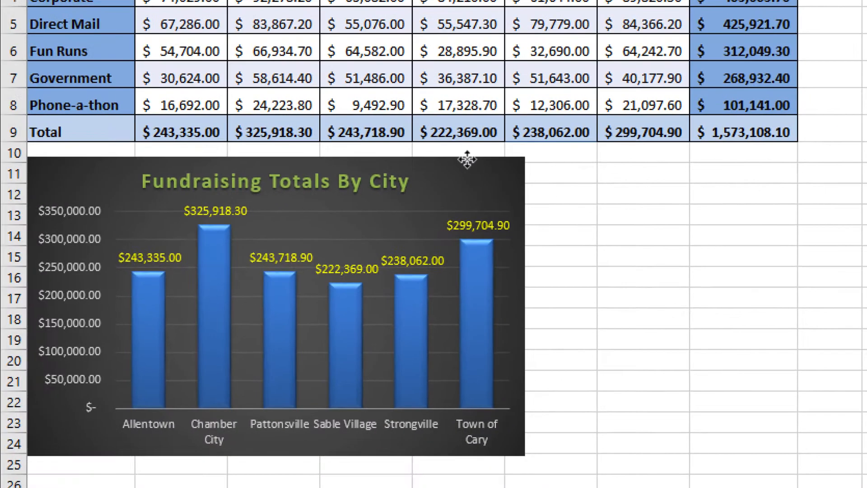
left_click_drag(468, 160, 468, 161)
left_click_drag(525, 160, 511, 177)
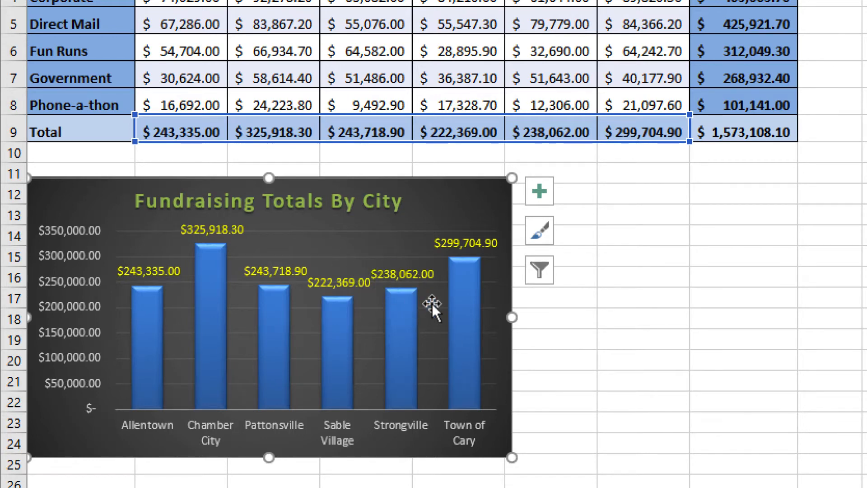
left_click_drag(510, 177, 521, 161)
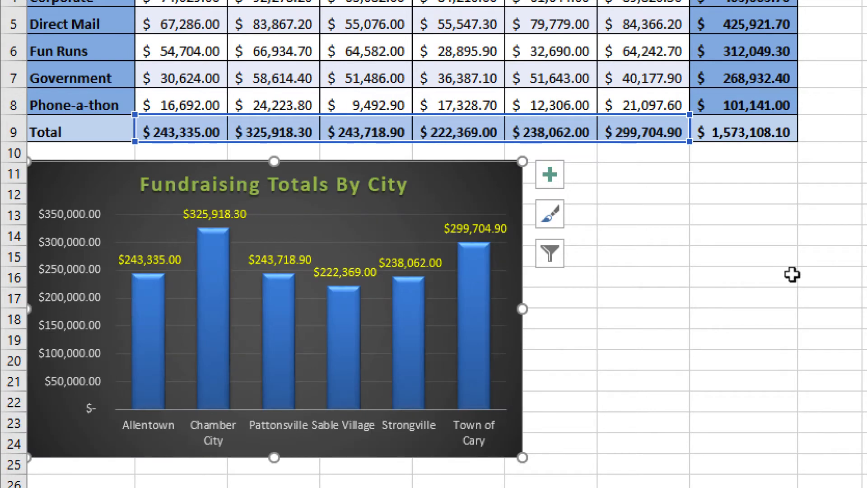
Step: Insert a 2-D clustered column chart from the category names in A4:A8 and their totals in H4:H8
scroll(817, 274, "up", 2)
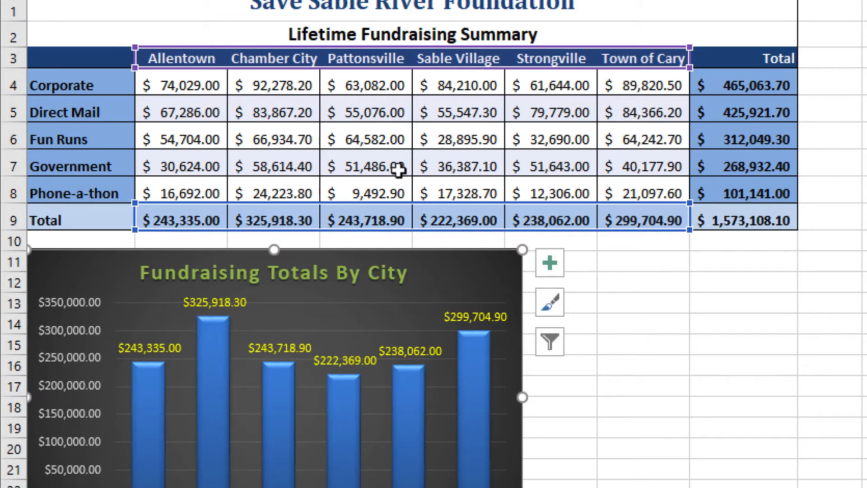
left_click_drag(72, 90, 66, 154)
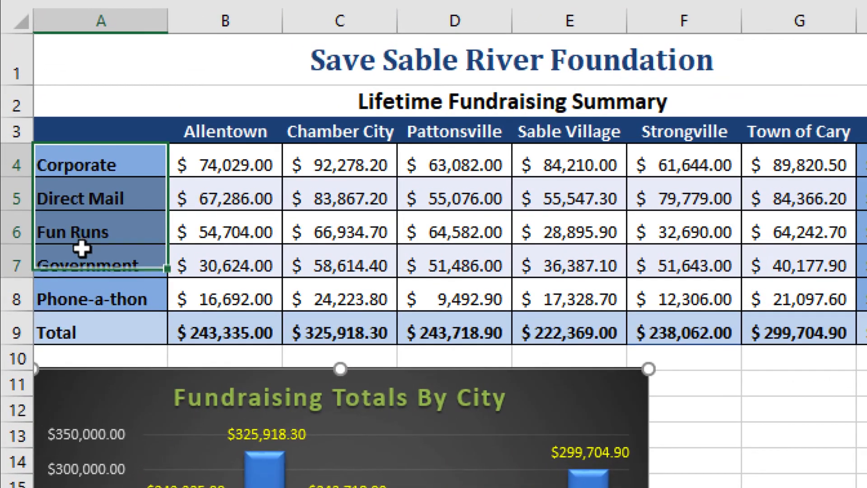
left_click_drag(82, 248, 80, 284)
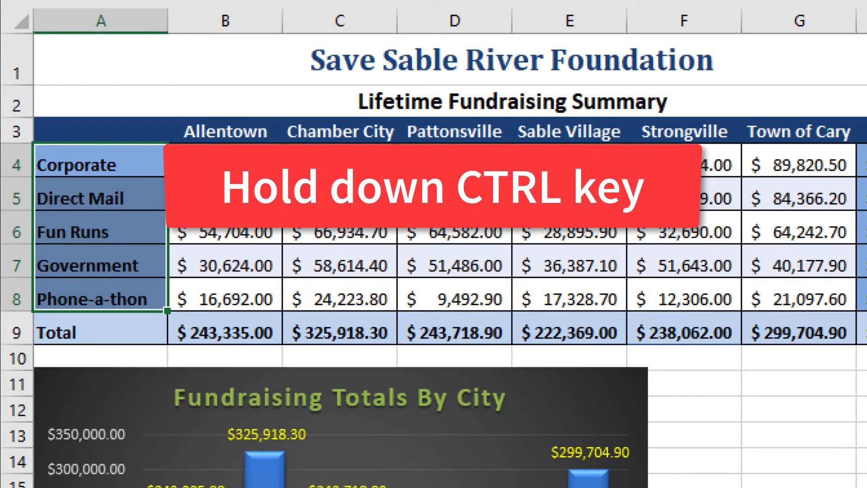
left_click_drag(747, 168, 706, 297)
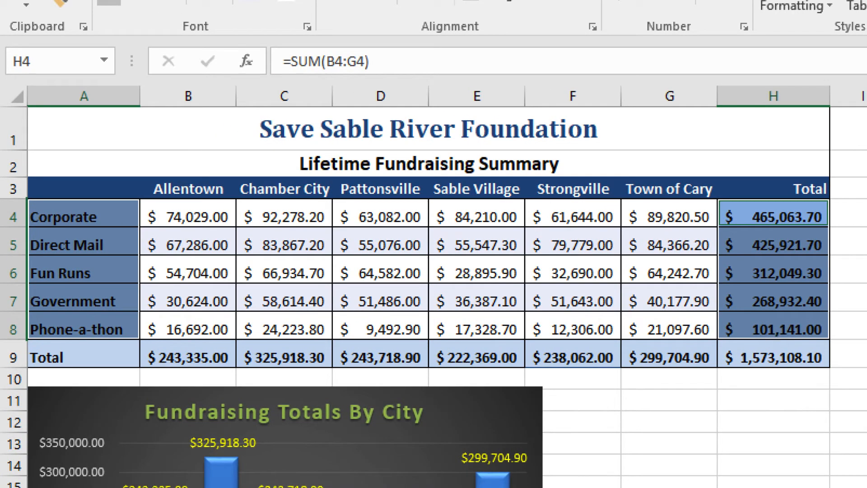
left_click(166, 20)
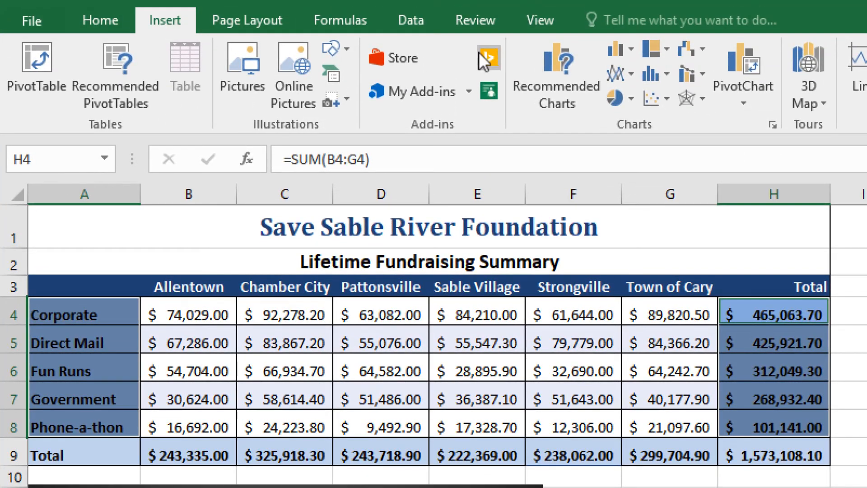
left_click(629, 42)
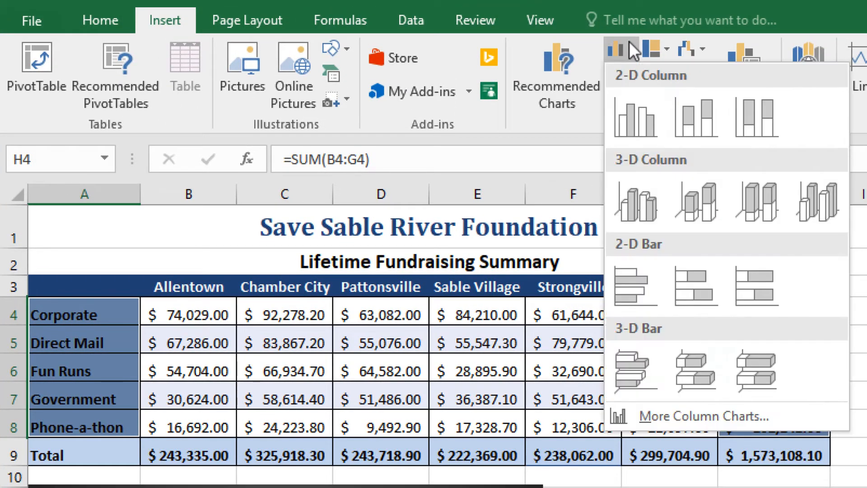
left_click(632, 118)
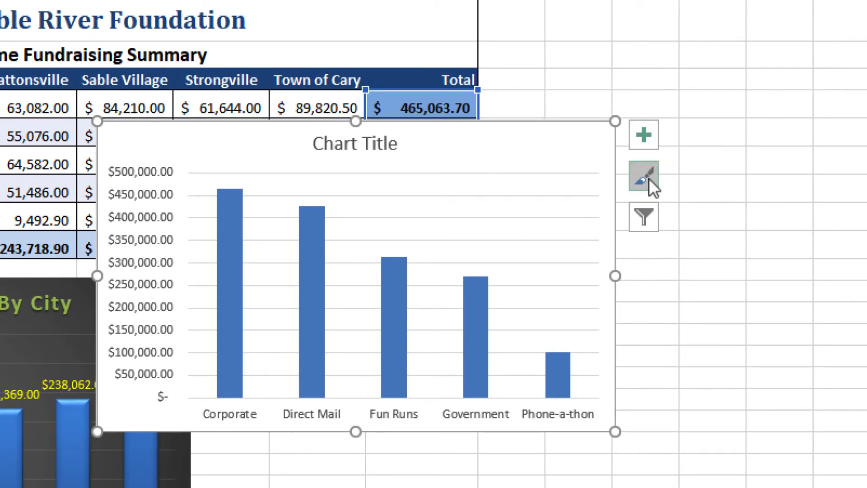
Step: Apply the dark chart style with beveled blue columns to the new category chart
left_click(648, 178)
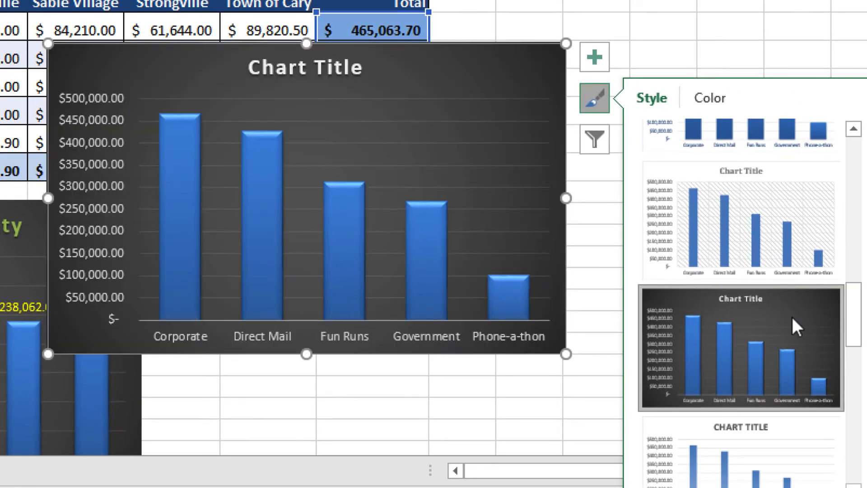
left_click(791, 315)
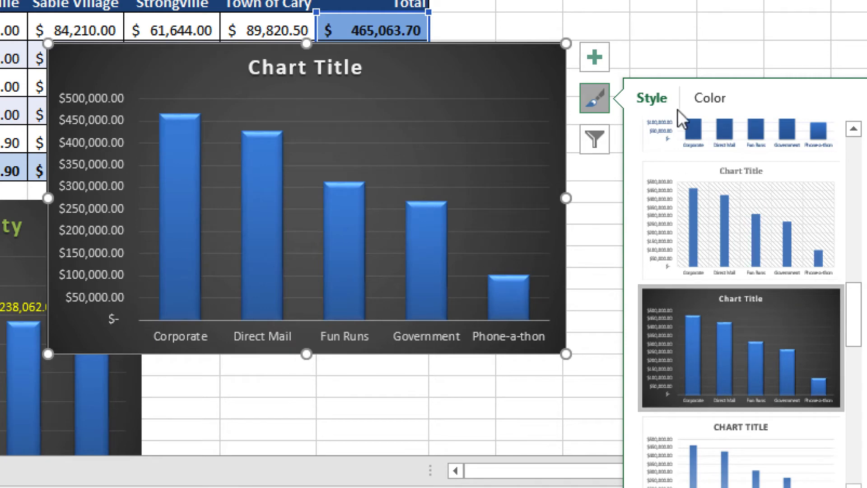
left_click(714, 13)
Step: Set the new chart's title to "Fundraising Totals By Activity"
left_click(359, 68)
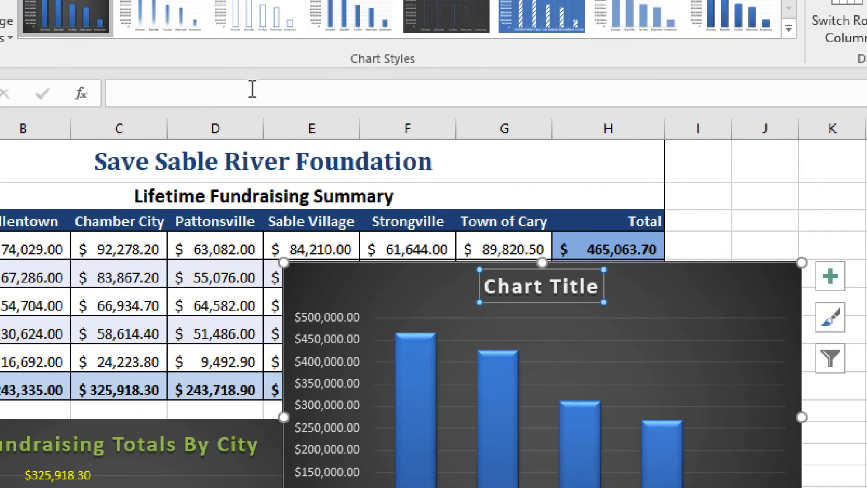
left_click(252, 89)
type("Fundr")
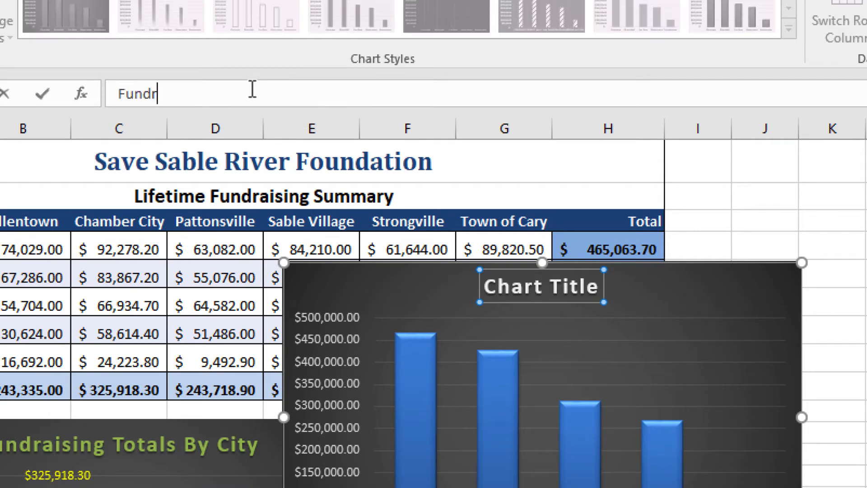
type("aising Totals By Activity")
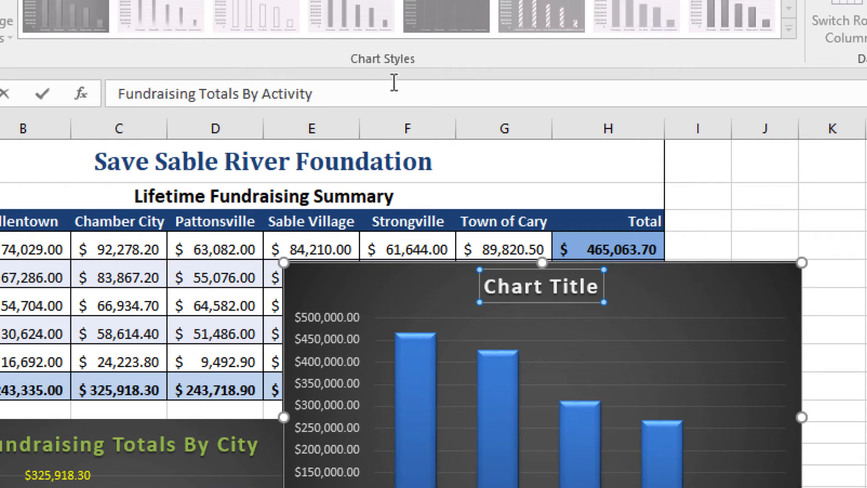
key("Return")
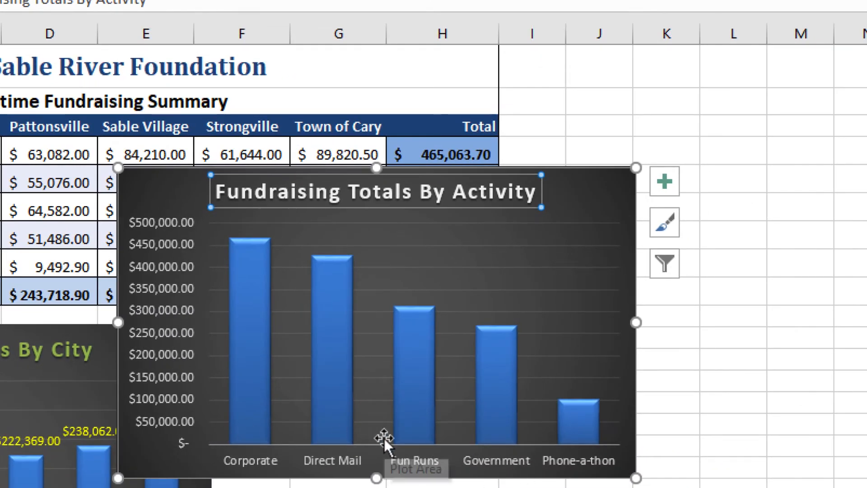
Step: Show data labels on the activity chart's columns and format them in bold white
left_click(665, 181)
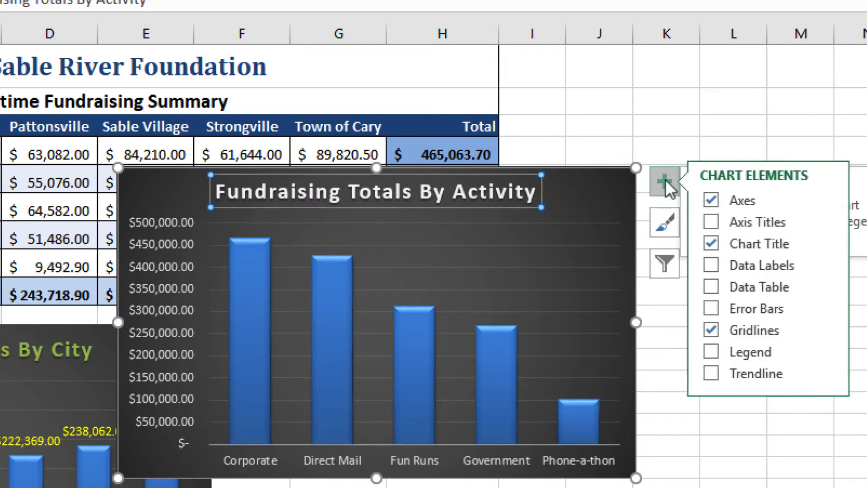
left_click(718, 261)
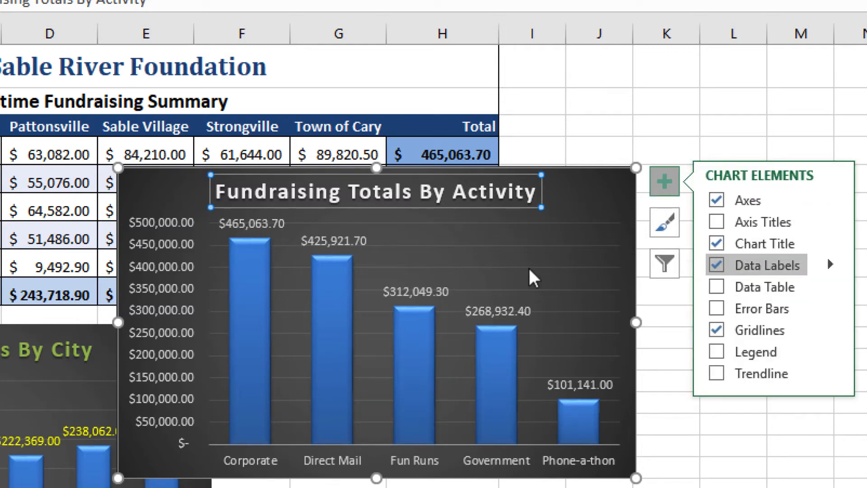
left_click(505, 306)
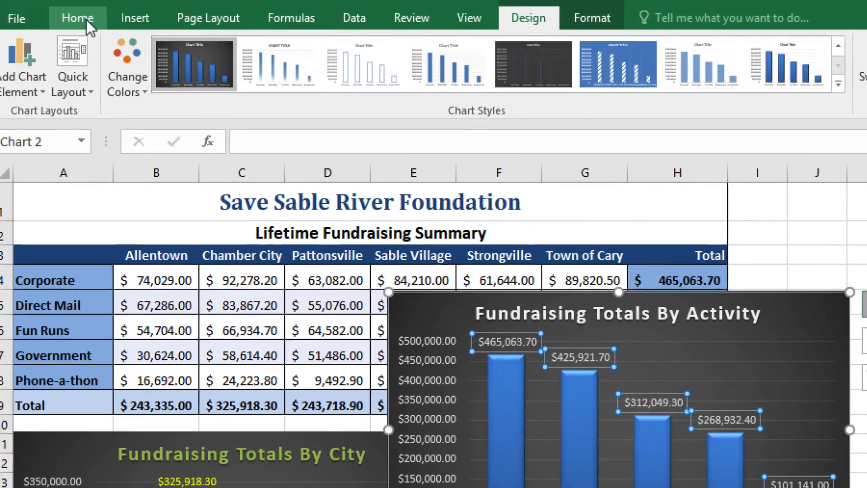
left_click(85, 20)
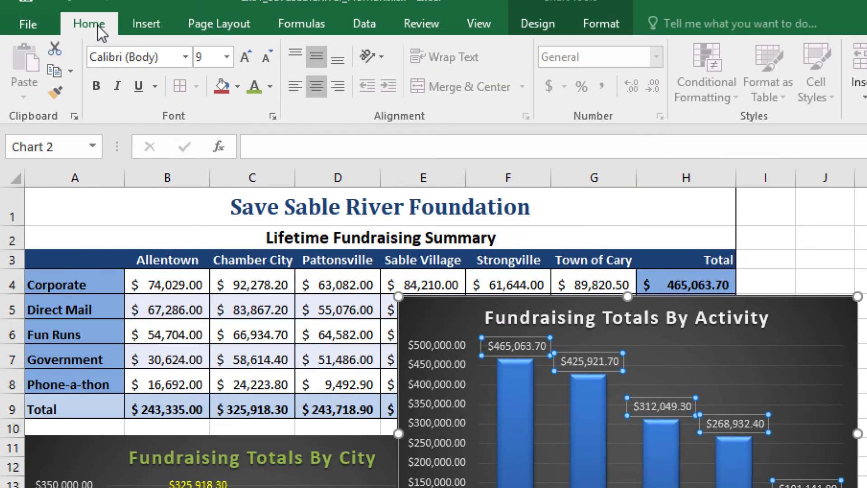
left_click(270, 86)
left_click(253, 152)
left_click(97, 83)
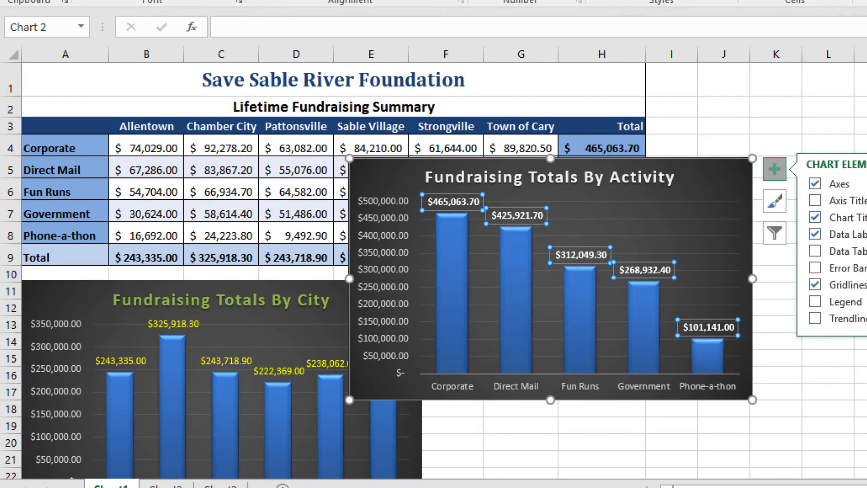
Step: Move the activity chart below the table beside the city chart, with its upper edge at row 11
scroll(434, 334, "down", 1)
scroll(853, 207, "down", 1)
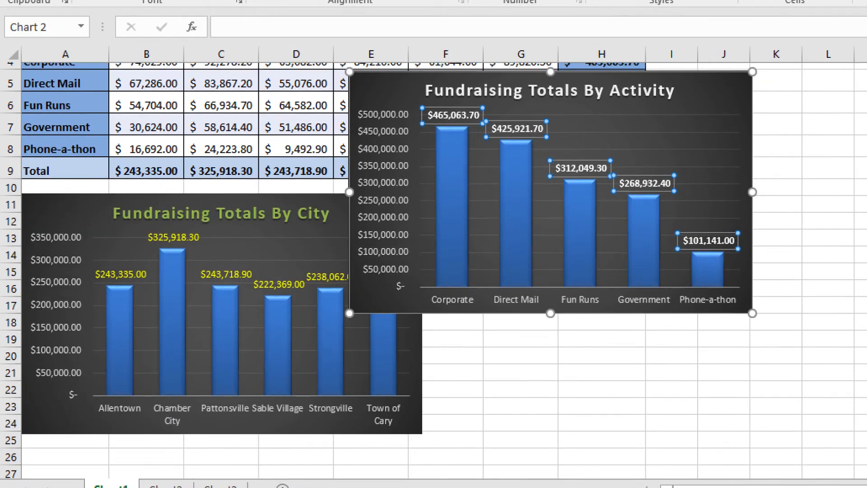
scroll(853, 212, "up", 1)
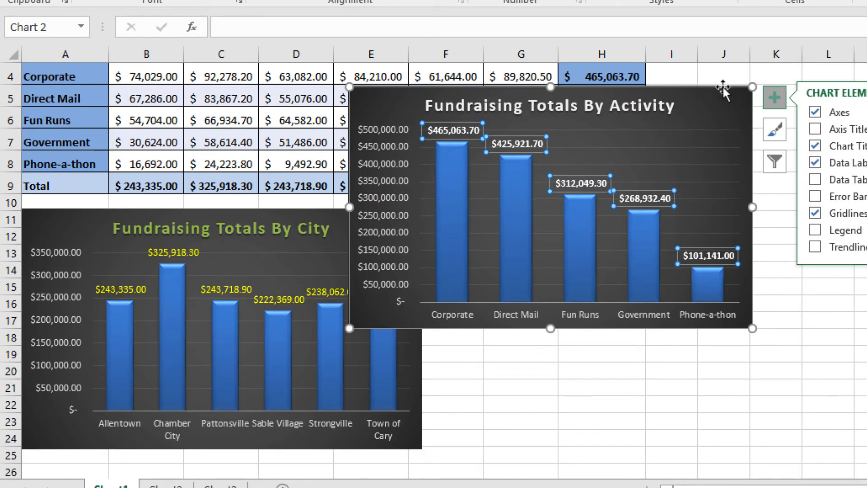
left_click(726, 105)
left_click_drag(727, 104, 806, 208)
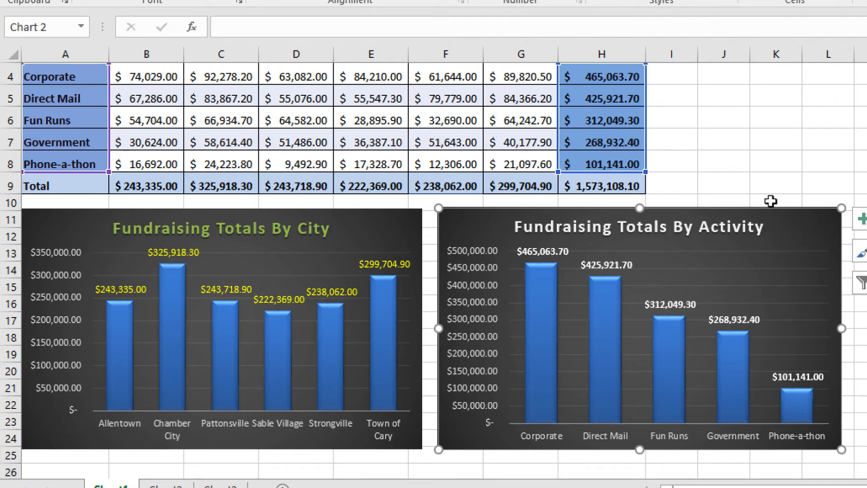
scroll(771, 161, "up", 1)
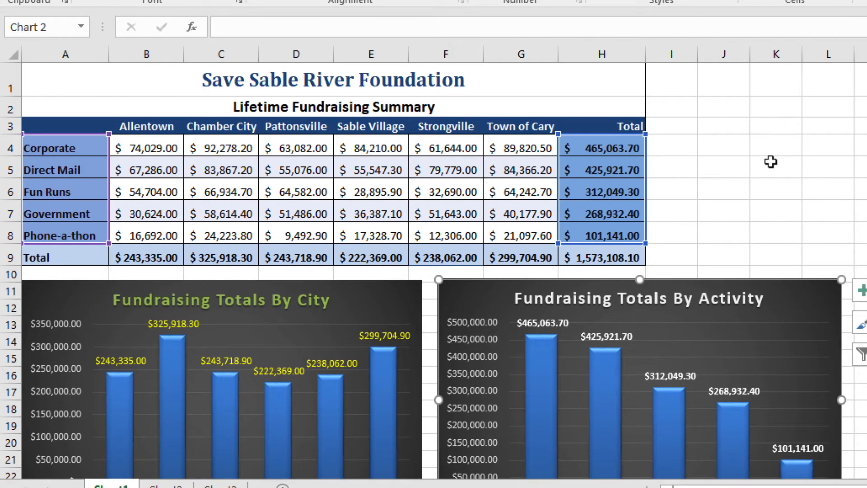
scroll(771, 162, "down", 1)
scroll(771, 161, "up", 1)
scroll(802, 151, "down", 1)
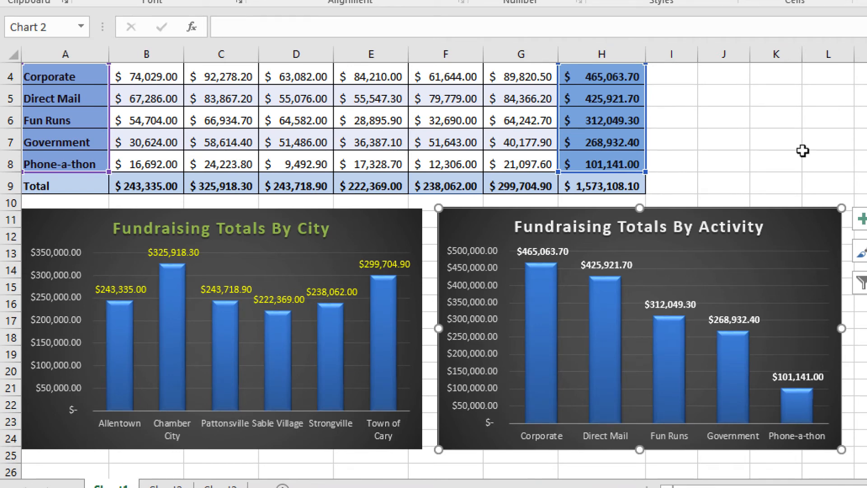
scroll(802, 151, "up", 1)
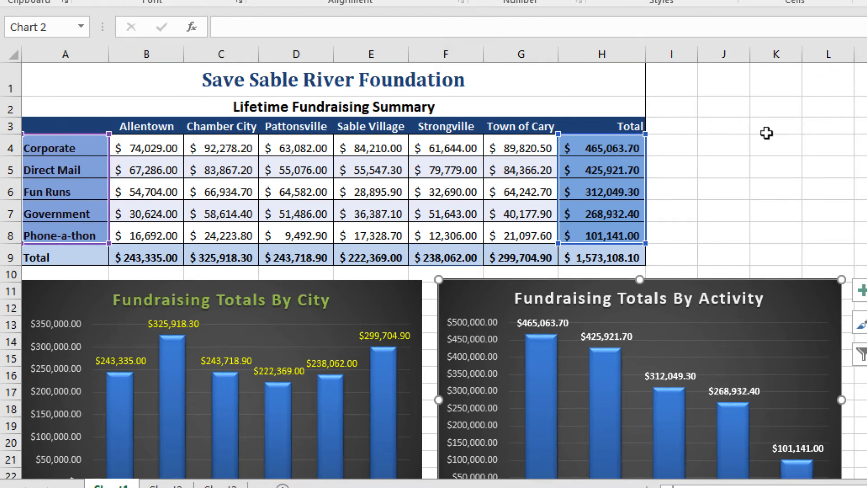
scroll(766, 132, "down", 1)
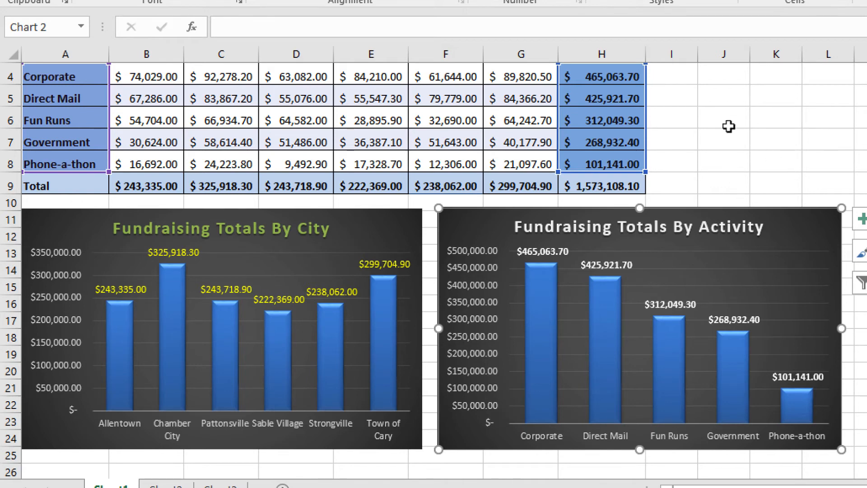
Step: Set the Corporate amount for Town of Cary in G4 to 0 and check how both charts respond
scroll(727, 126, "up", 1)
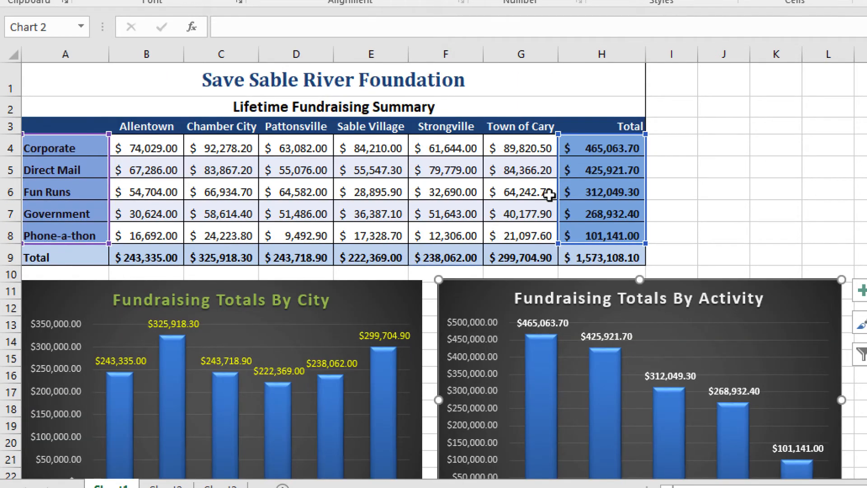
left_click(534, 146)
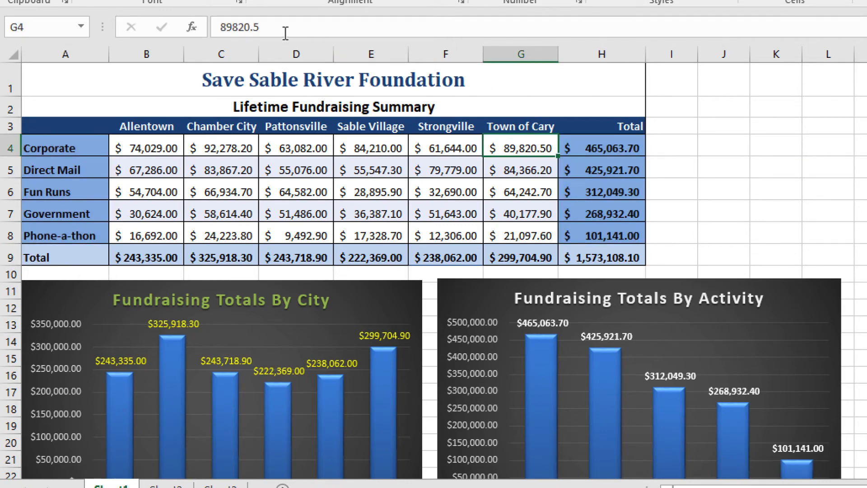
left_click_drag(262, 28, 187, 16)
type("0")
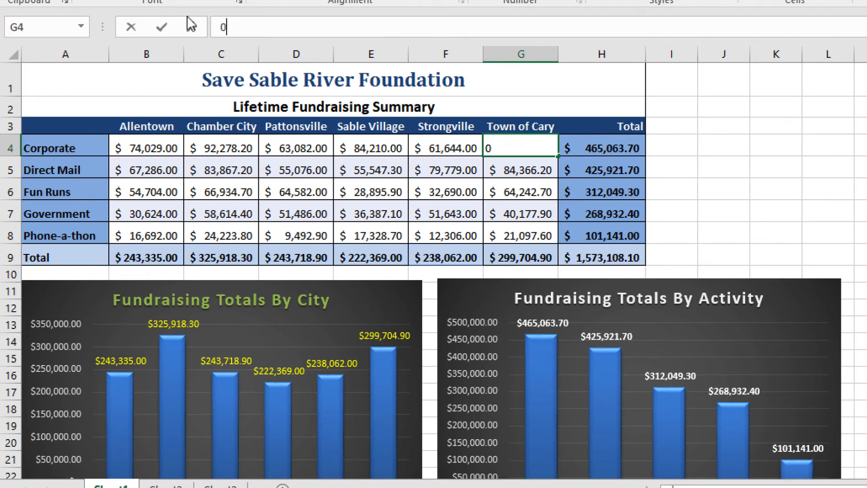
key("Return")
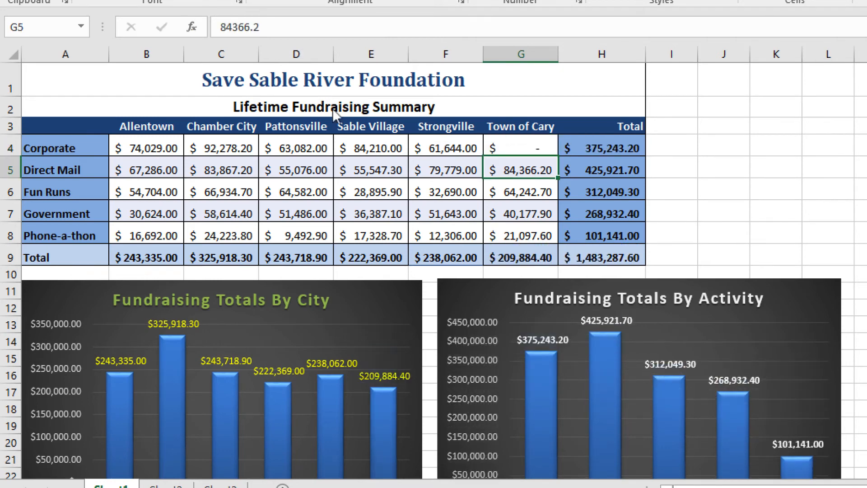
scroll(504, 224, "down", 1)
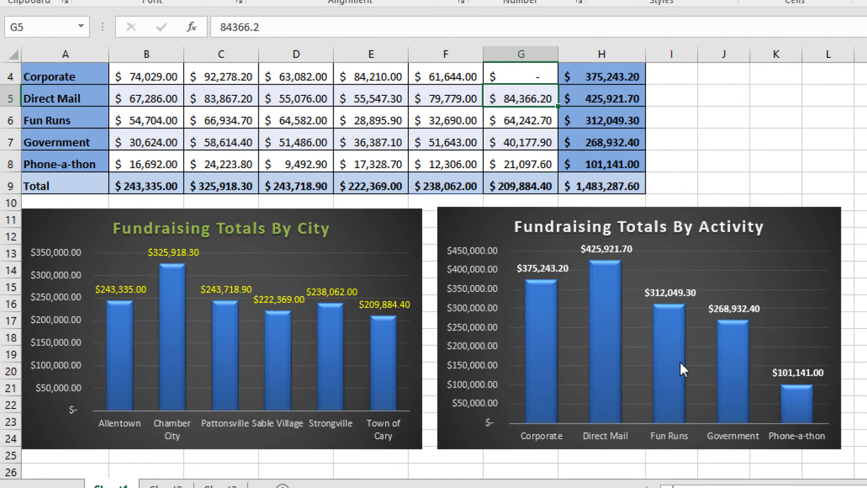
mouse_move(680, 364)
scroll(507, 143, "up", 1)
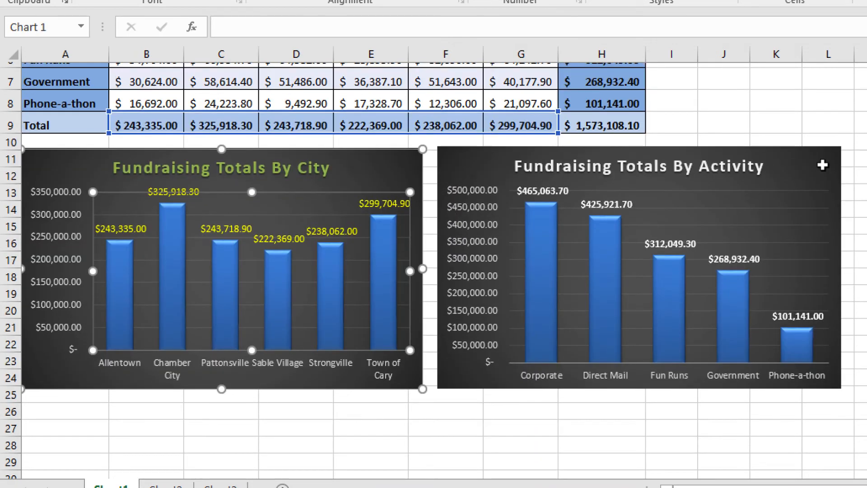
scroll(822, 135, "up", 1)
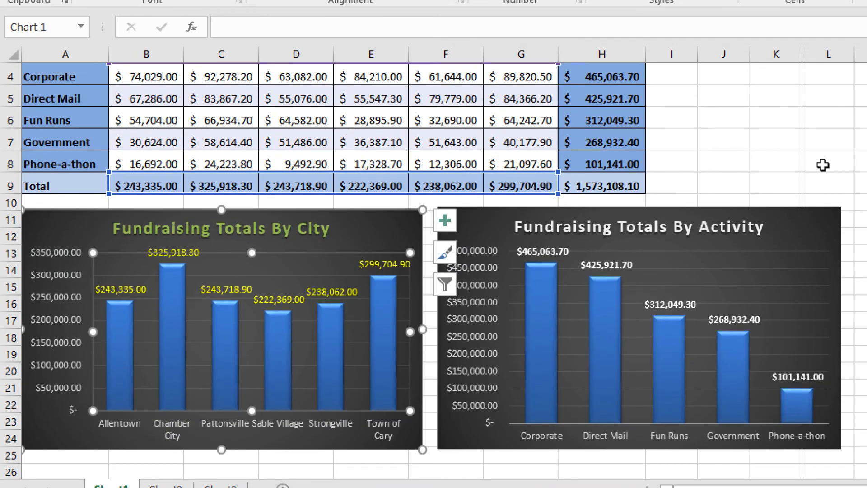
Step: Save the workbook with both fundraising charts under its current name
left_click(23, 35)
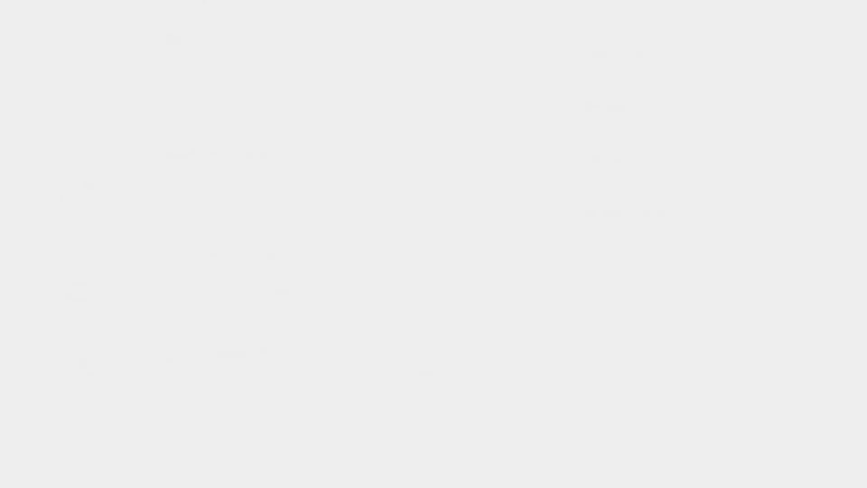
left_click(28, 175)
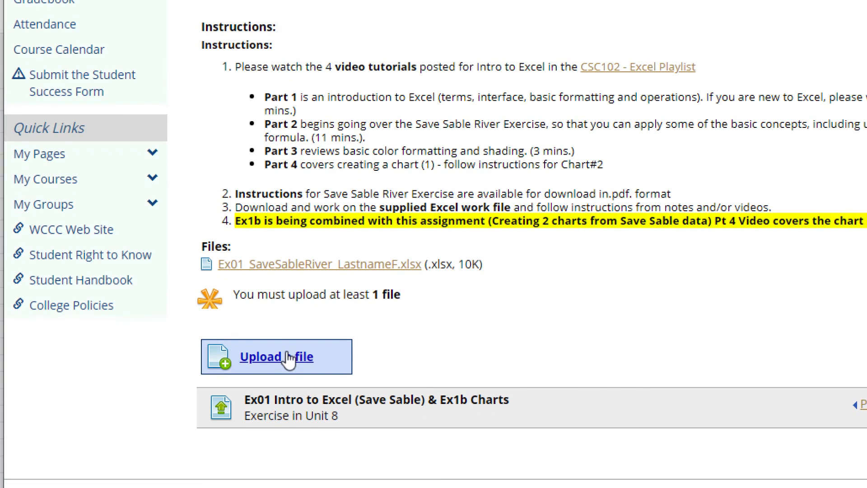
Step: In Chrome, start a file upload for the Ex01 assignment and browse to the Excel folder inside Documents > CSC102W1
left_click(289, 359)
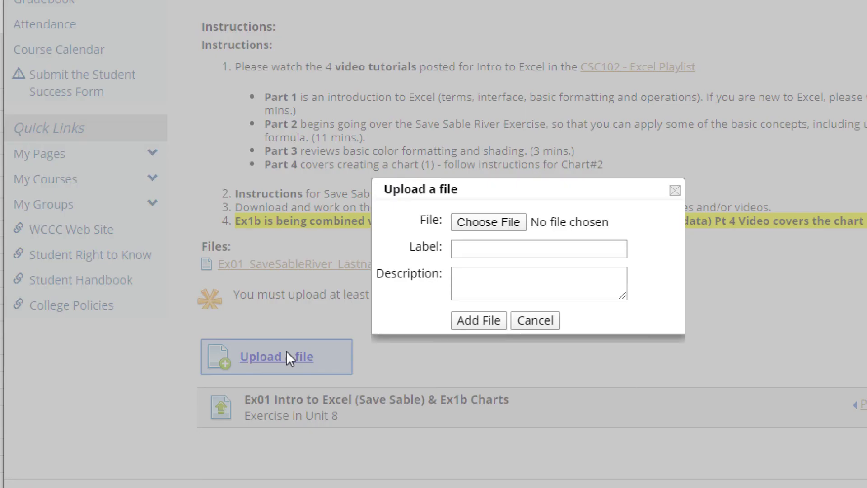
left_click(487, 221)
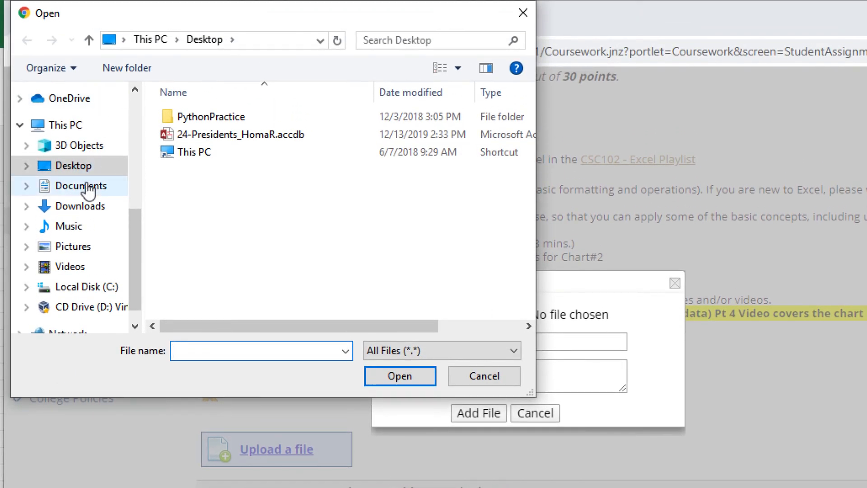
left_click(87, 185)
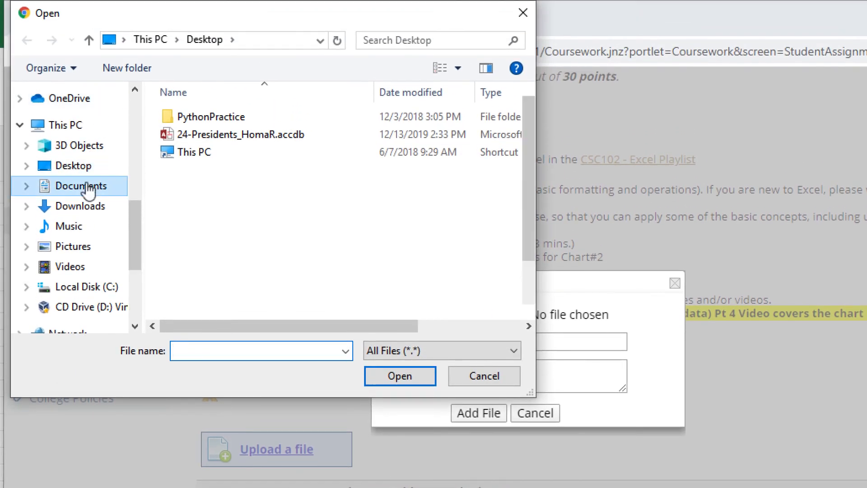
left_click(195, 154)
double_click(195, 154)
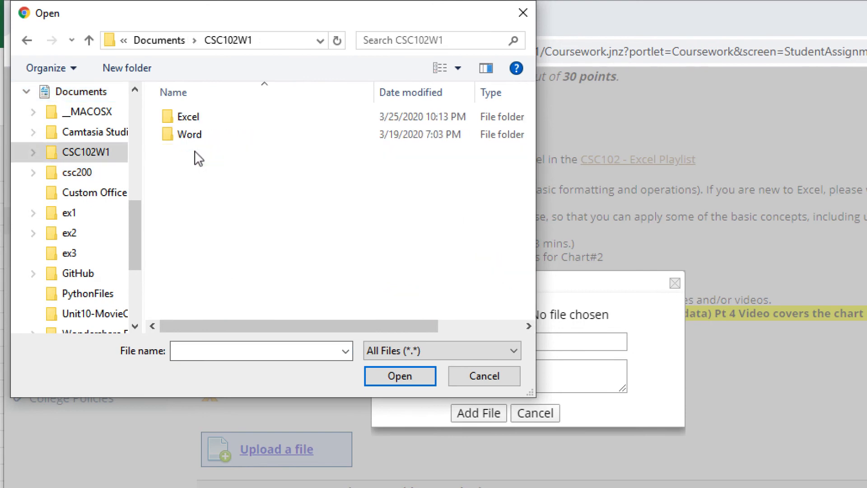
double_click(193, 117)
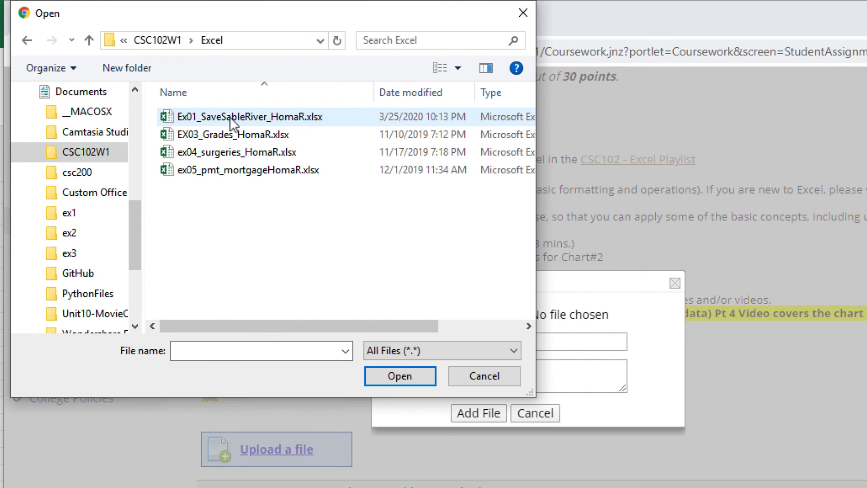
Step: Choose the Ex01_SaveSableRiver workbook and add it to the assignment, leaving the label and description blank
left_click(277, 121)
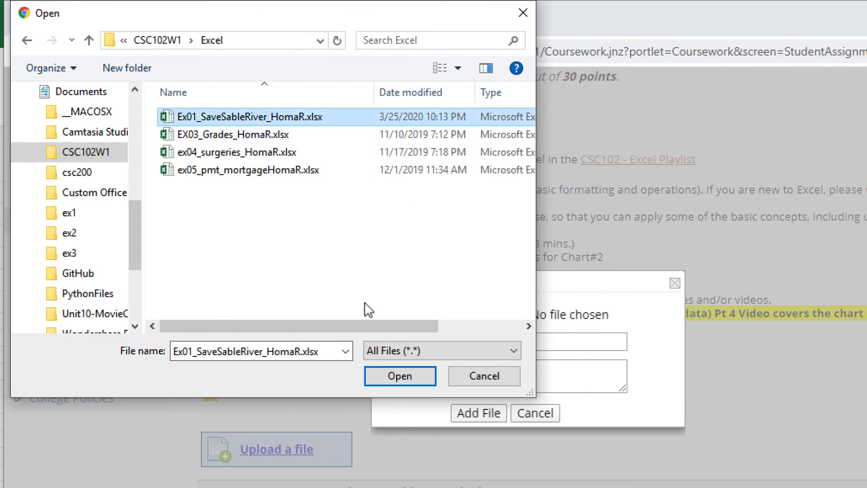
left_click(394, 378)
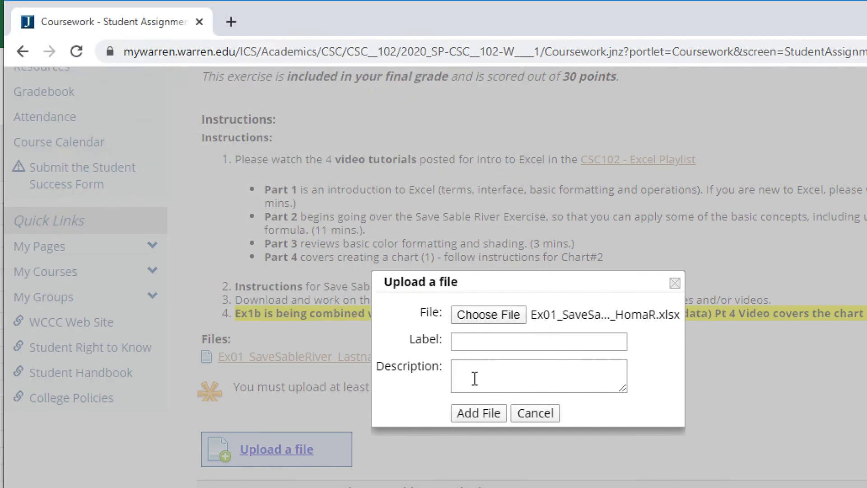
left_click(482, 417)
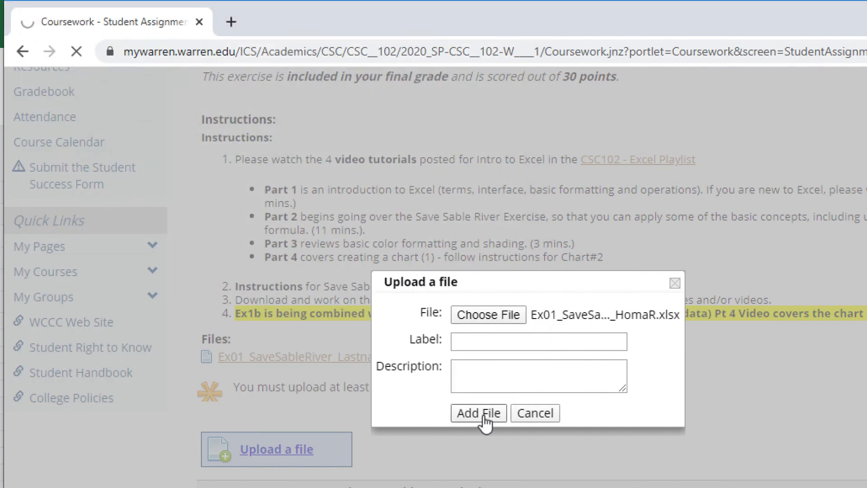
Step: Turn in the Ex01 Intro to Excel (Save Sable) & Ex1b Charts exercise and review its submission status
scroll(547, 436, "down", 3)
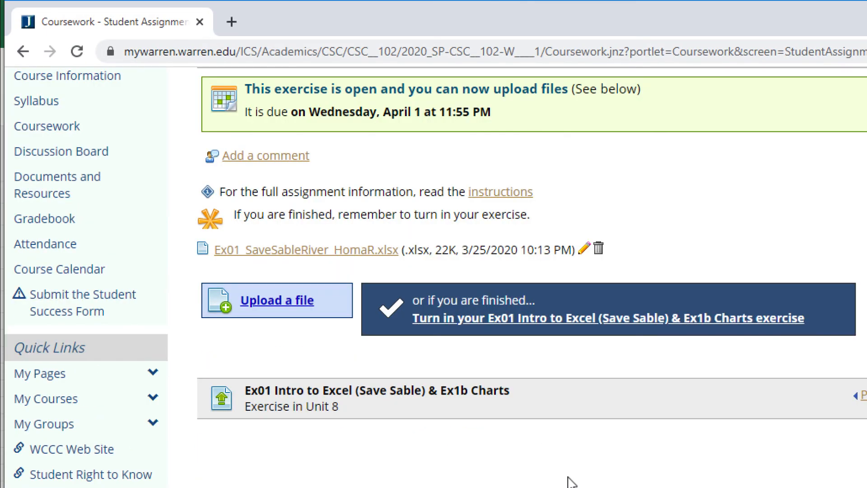
left_click(580, 324)
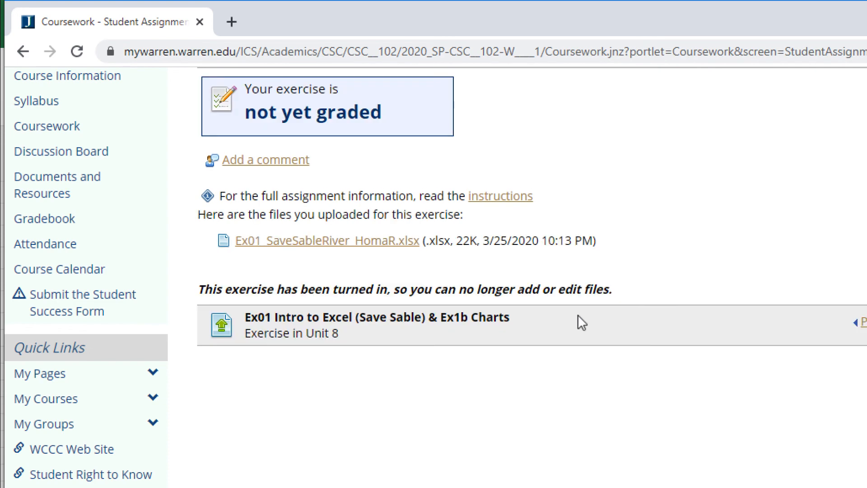
scroll(578, 315, "up", 4)
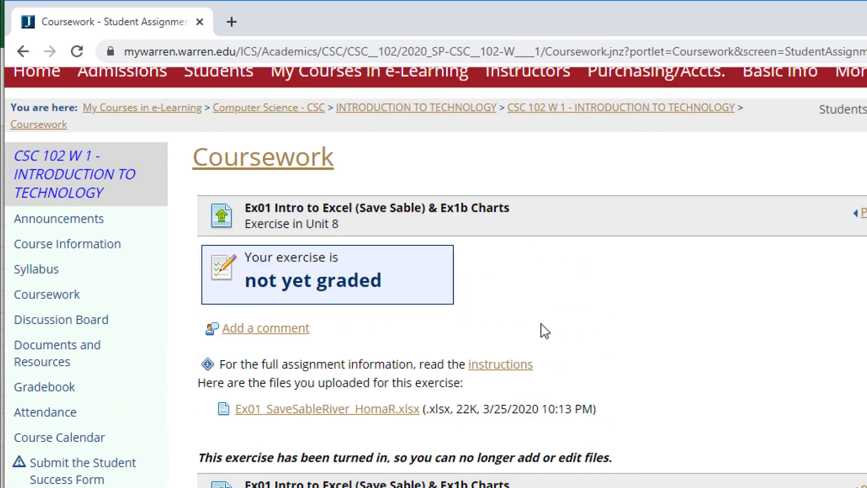